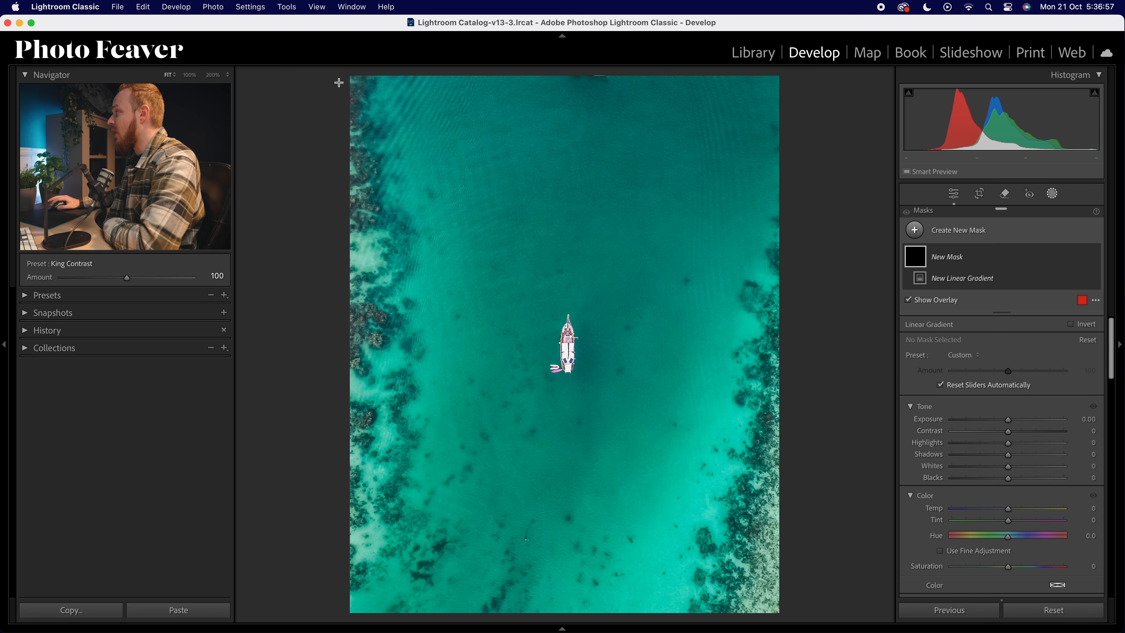
# Step: Draw a diagonal linear gradient mask from the photo's upper-left corner to beyond the boat, and subtract the subject from it
pyautogui.moveTo(354, 81); pyautogui.dragTo(673, 469)
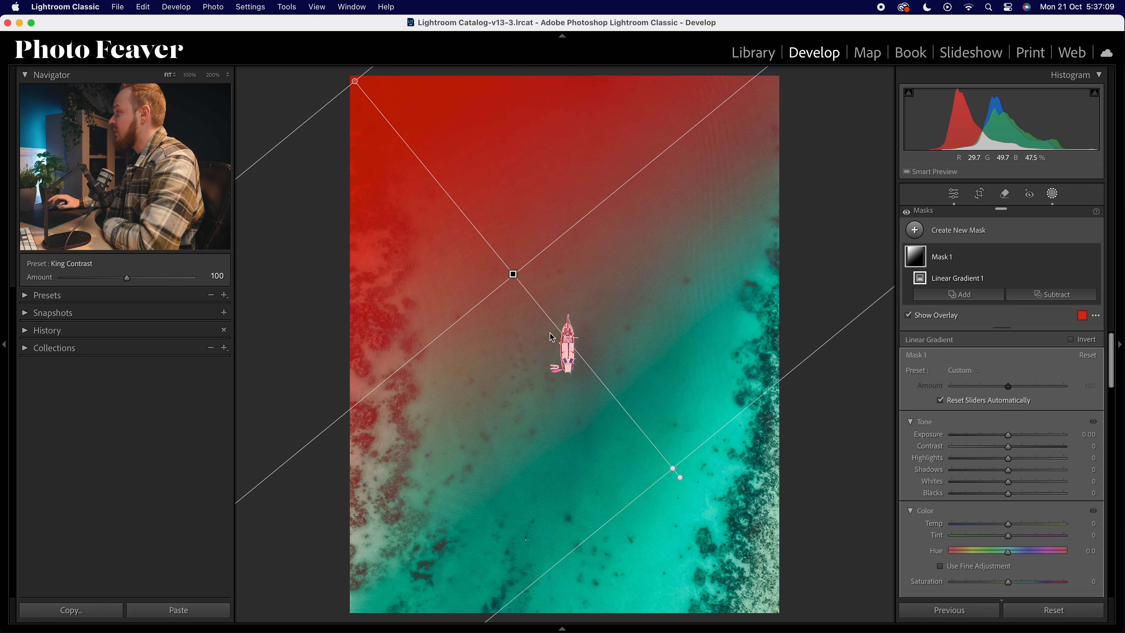
pyautogui.click(1039, 295)
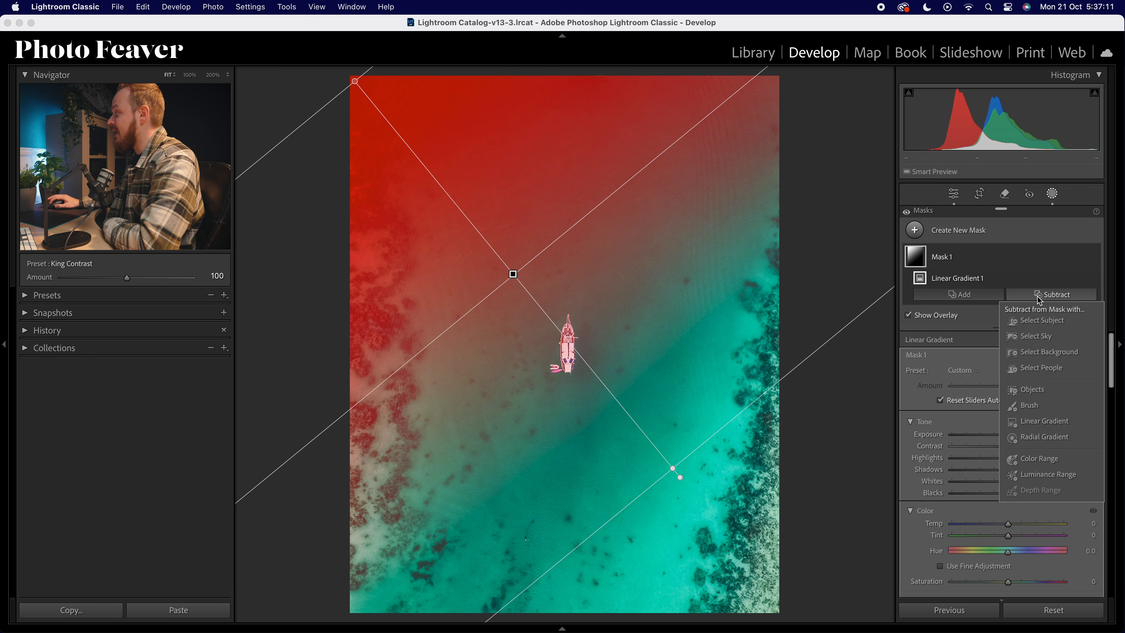
pyautogui.click(1037, 320)
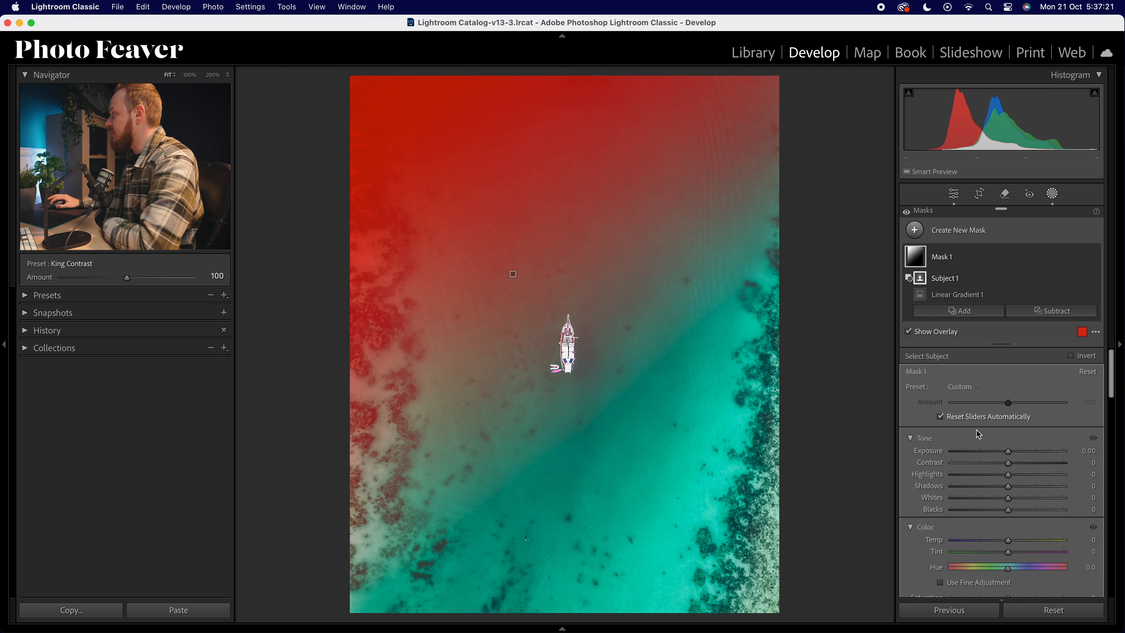
# Step: Set the exposure of the upper-left gradient mask to 1.50
pyautogui.moveTo(1008, 455); pyautogui.dragTo(1014, 453)
pyautogui.click(1082, 451)
pyautogui.write('1.5')
pyautogui.press('Return')
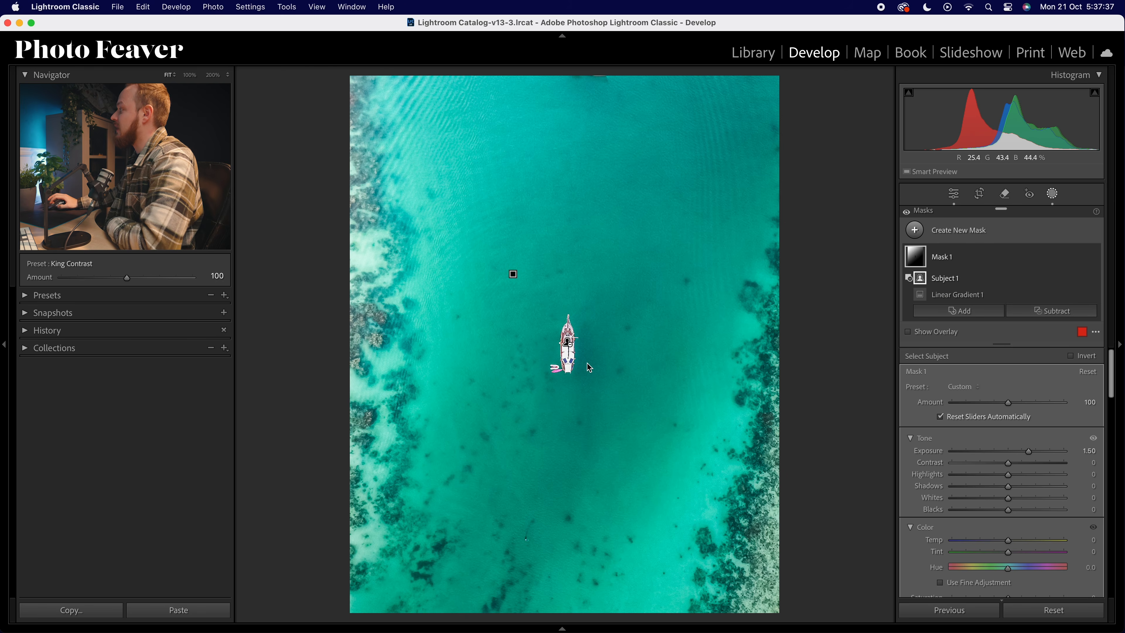
# Step: Add a second linear gradient mask from the photo's lower-right corner diagonally past the boat, and subtract the subject from it
pyautogui.click(913, 230)
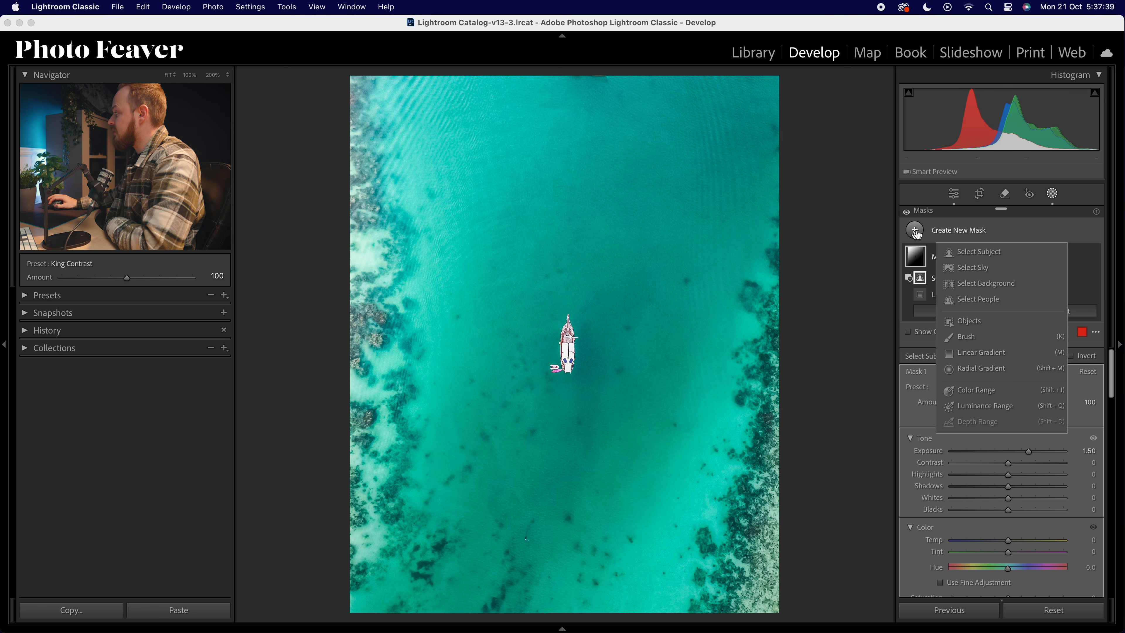
pyautogui.click(967, 353)
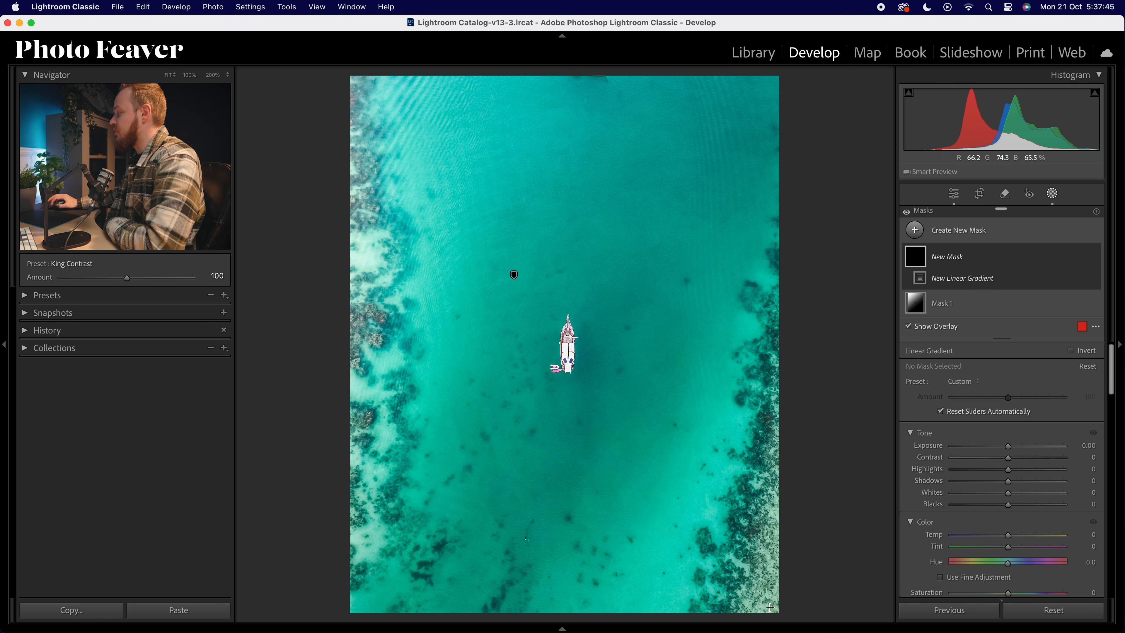
pyautogui.moveTo(771, 605); pyautogui.dragTo(477, 202)
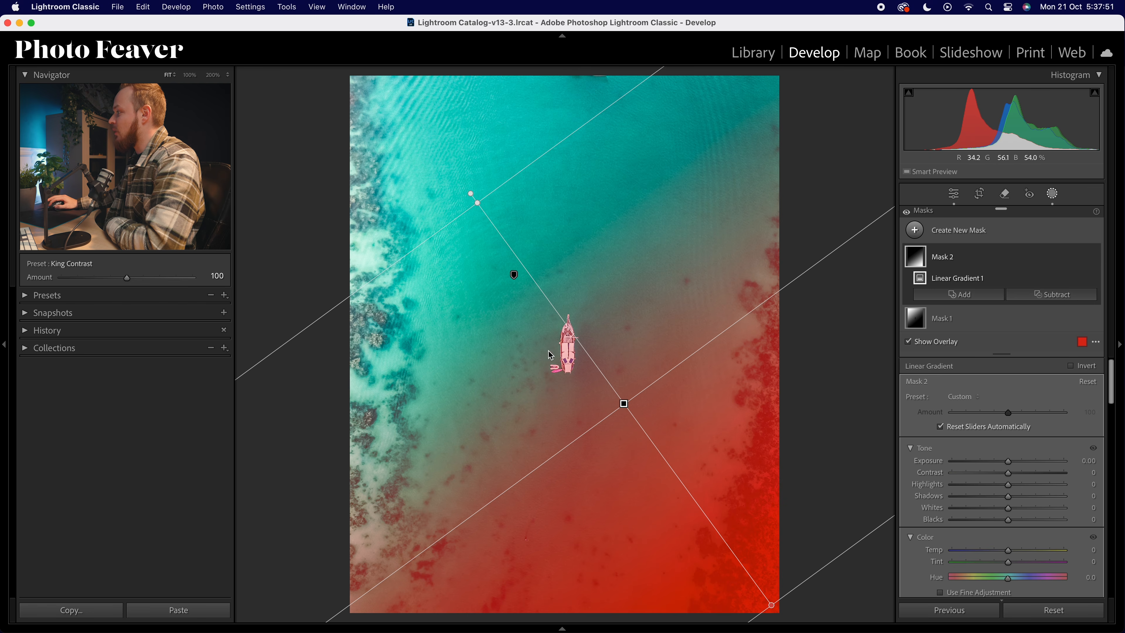
pyautogui.click(1046, 295)
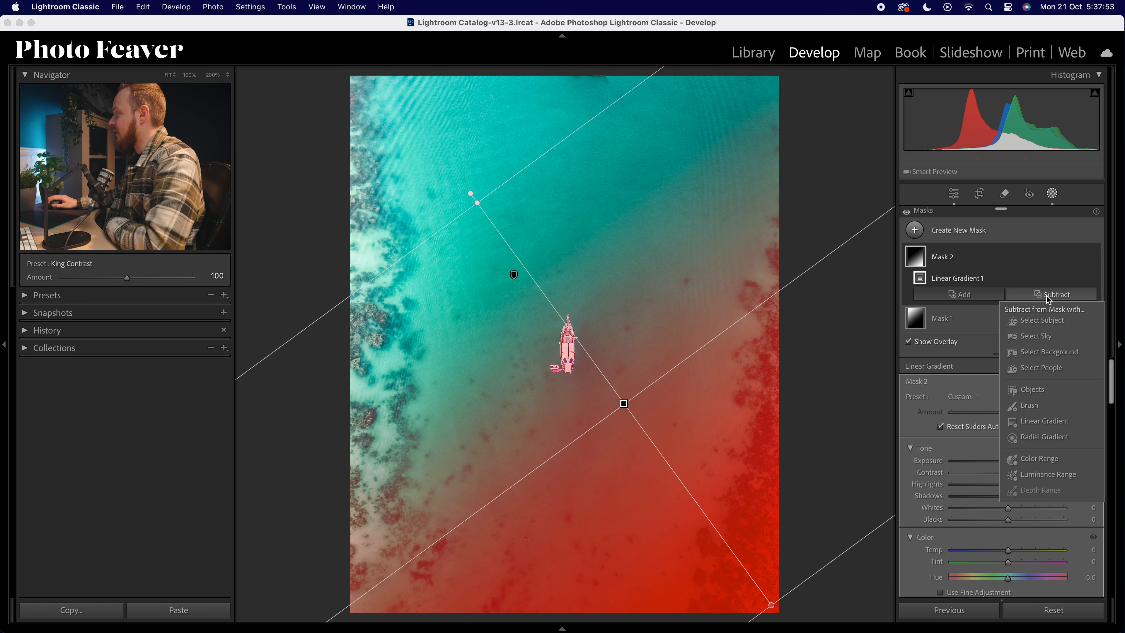
pyautogui.click(1043, 322)
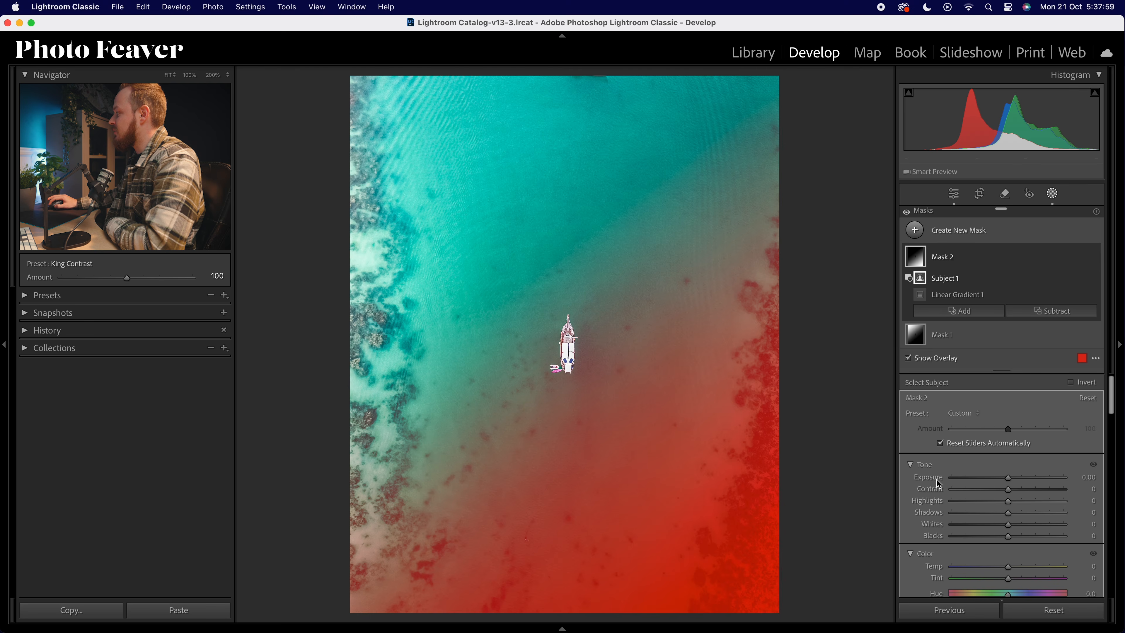
# Step: Set the exposure of the lower-right gradient mask to -1.50
pyautogui.moveTo(1008, 478); pyautogui.dragTo(996, 477)
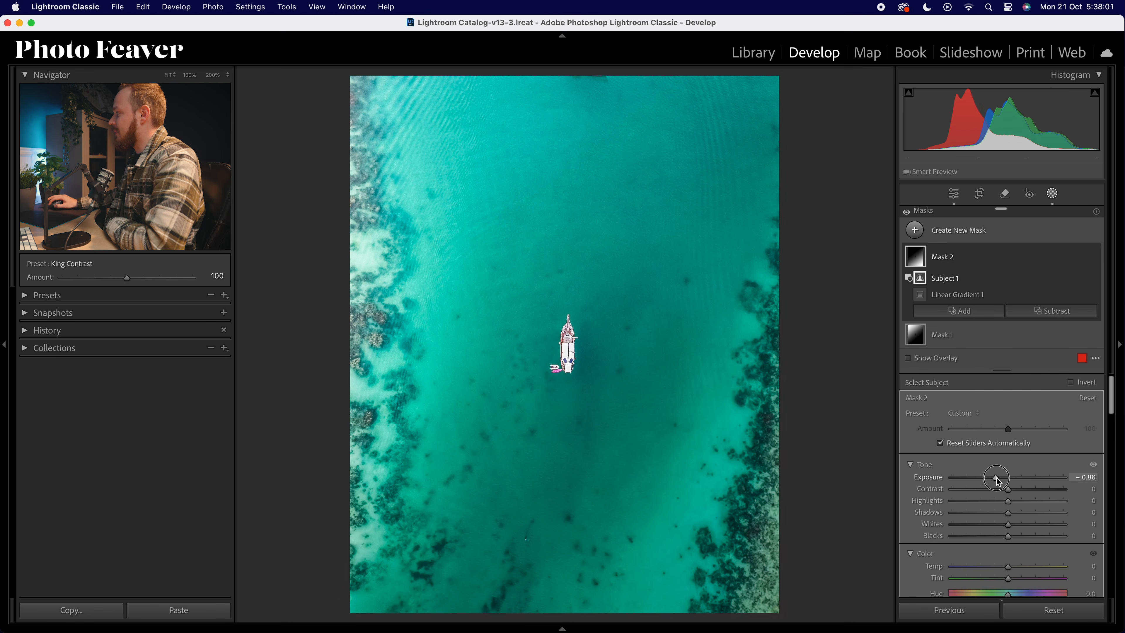
pyautogui.write('0')
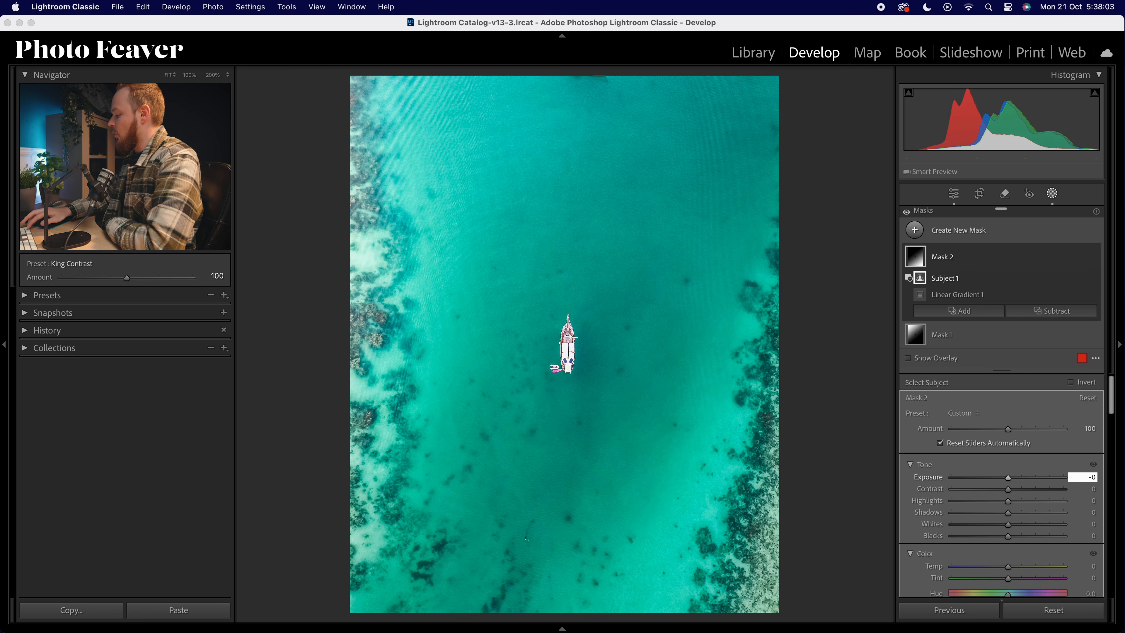
pyautogui.write('1.5')
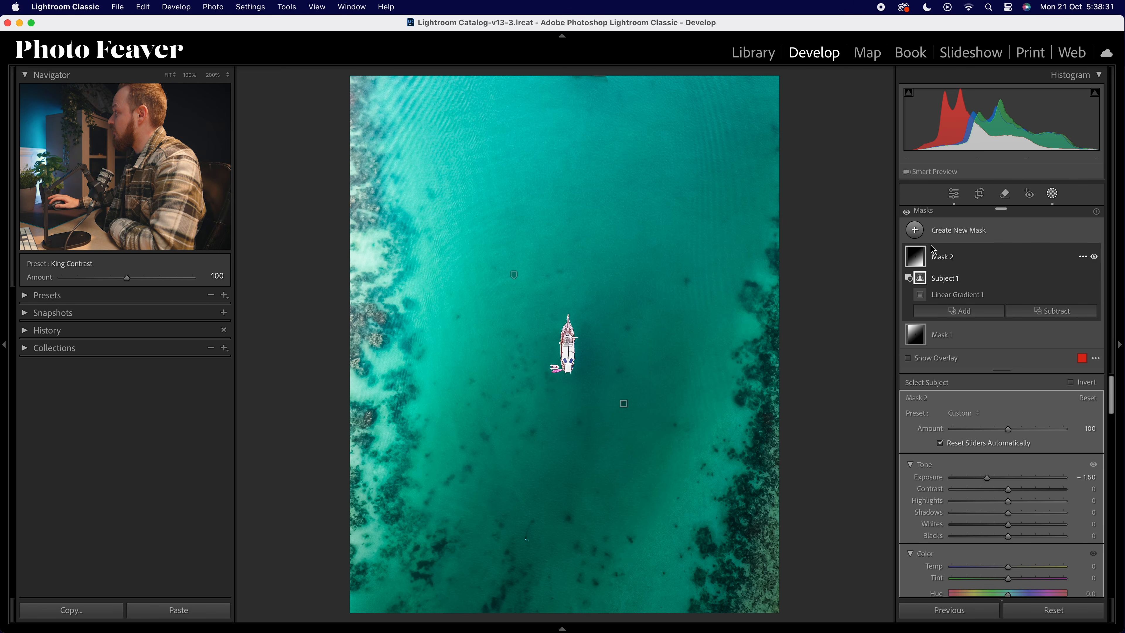
# Step: Add an inverted radial gradient mask centred on the boat, spanning nearly the whole photo, with a feather of 54
pyautogui.click(919, 234)
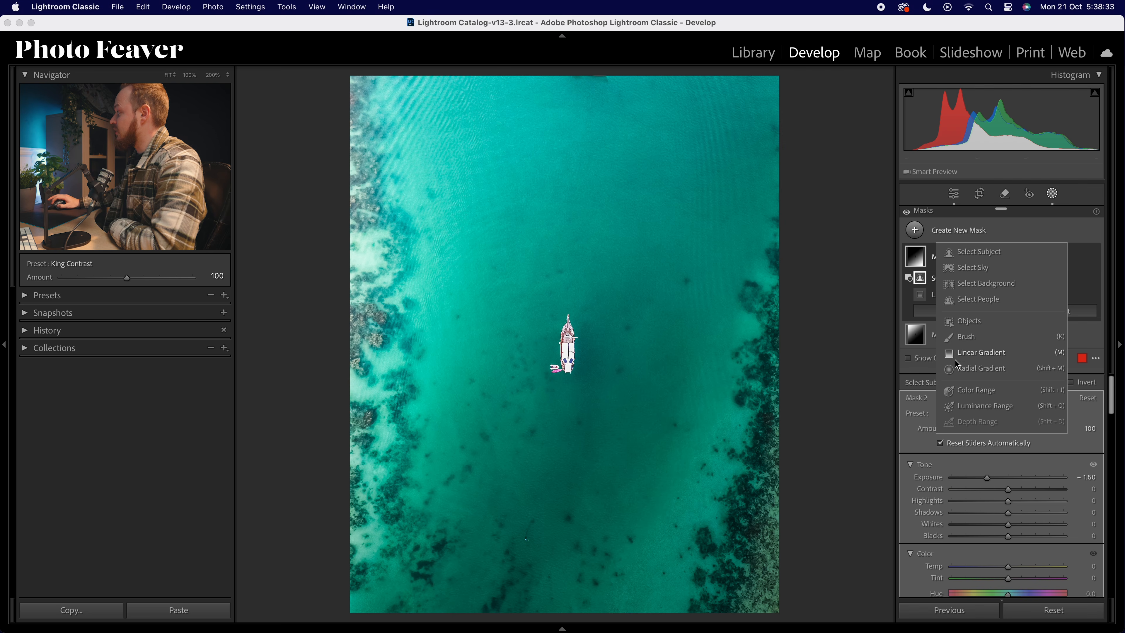
pyautogui.click(974, 368)
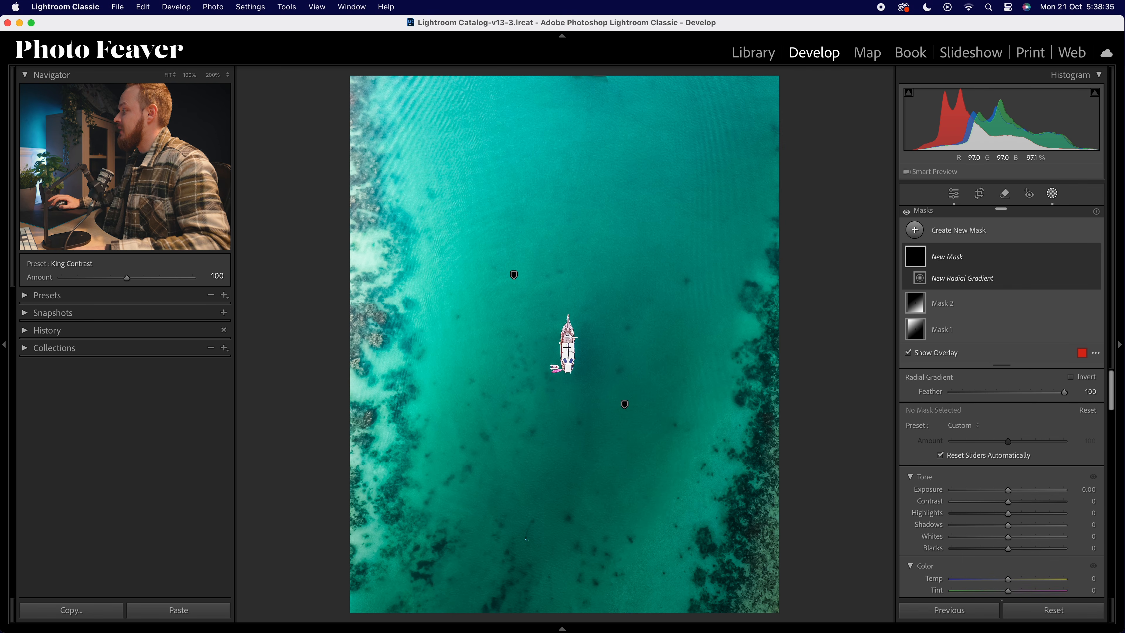
pyautogui.moveTo(569, 345); pyautogui.dragTo(776, 611)
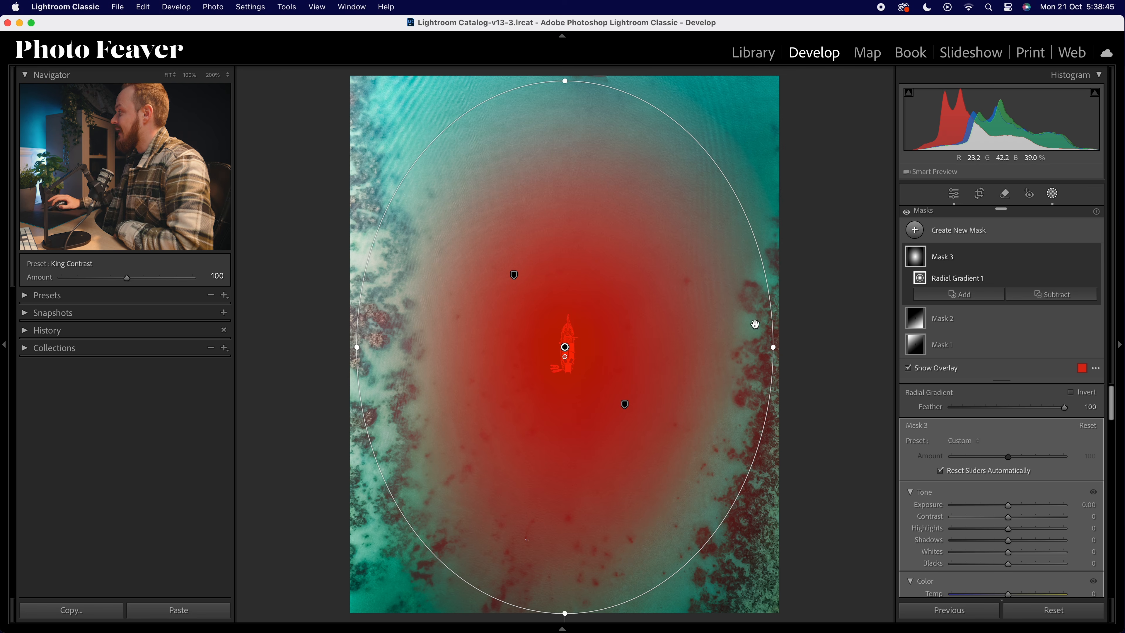
pyautogui.moveTo(1067, 411); pyautogui.dragTo(1032, 411)
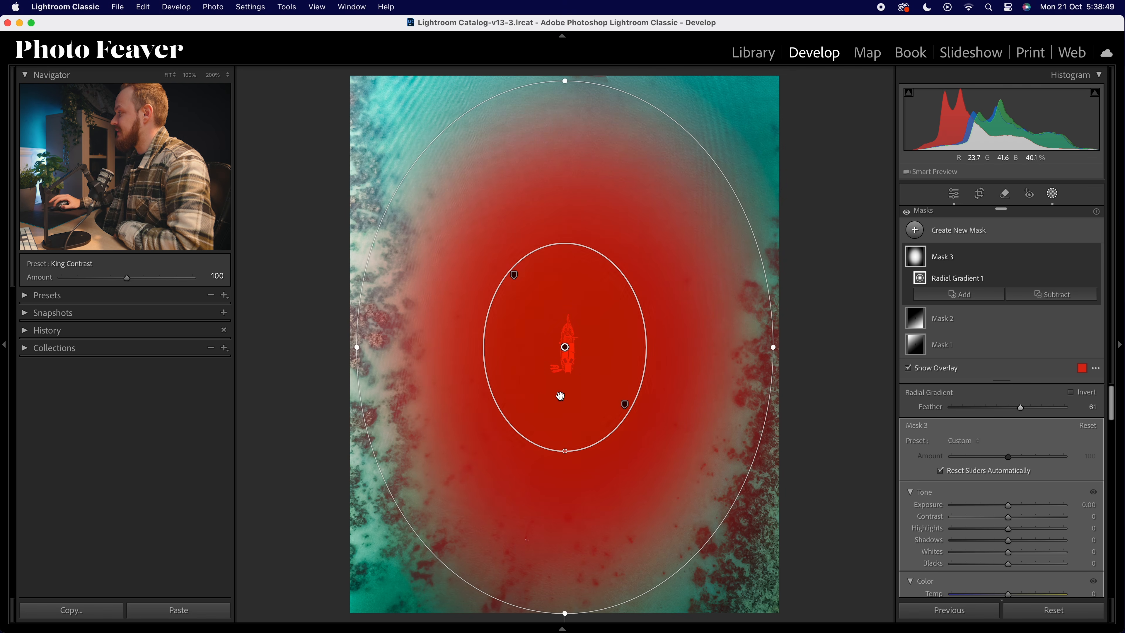
pyautogui.moveTo(564, 451); pyautogui.dragTo(565, 469)
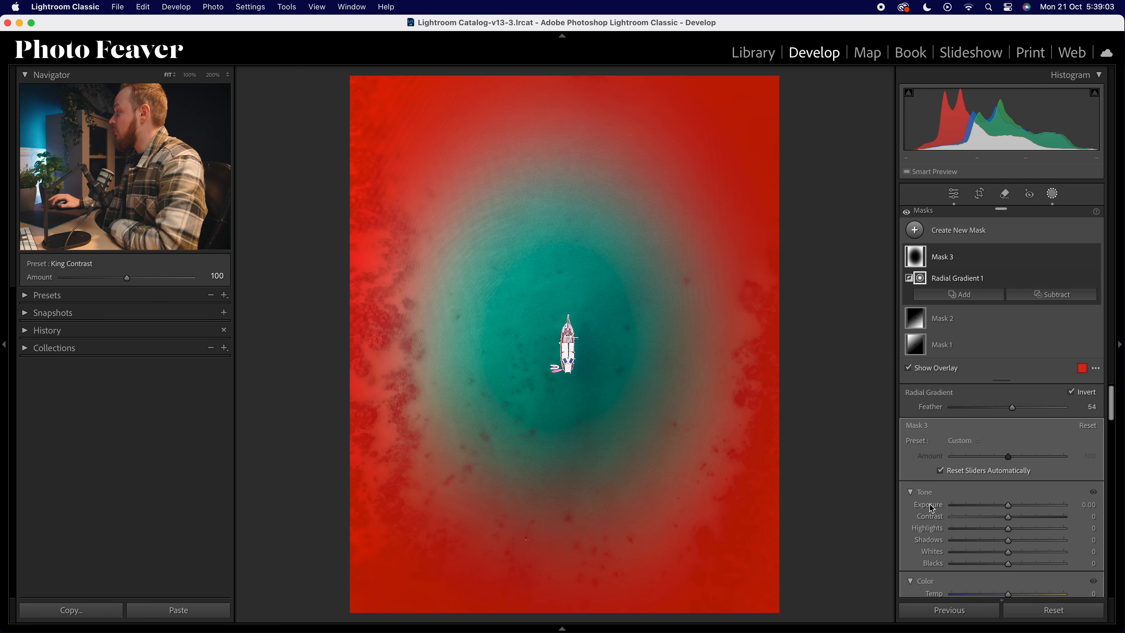
# Step: Set the exposure of the inverted radial mask around the boat to -1.00
pyautogui.moveTo(1009, 505); pyautogui.dragTo(993, 509)
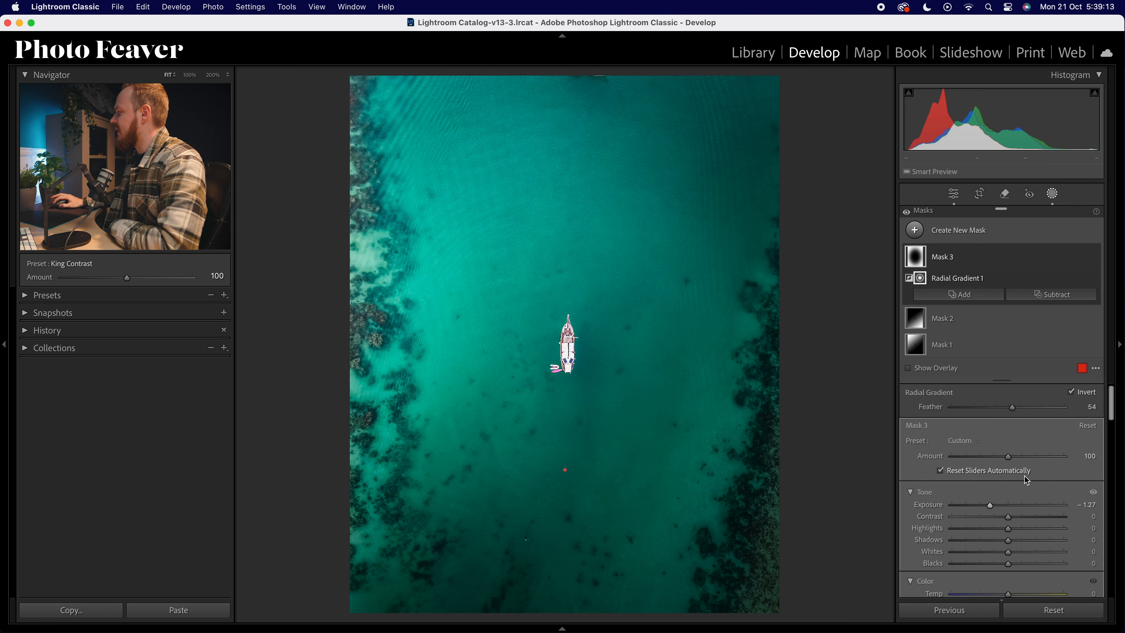
pyautogui.moveTo(994, 510); pyautogui.dragTo(988, 510)
pyautogui.click(1090, 508)
pyautogui.write('- 1')
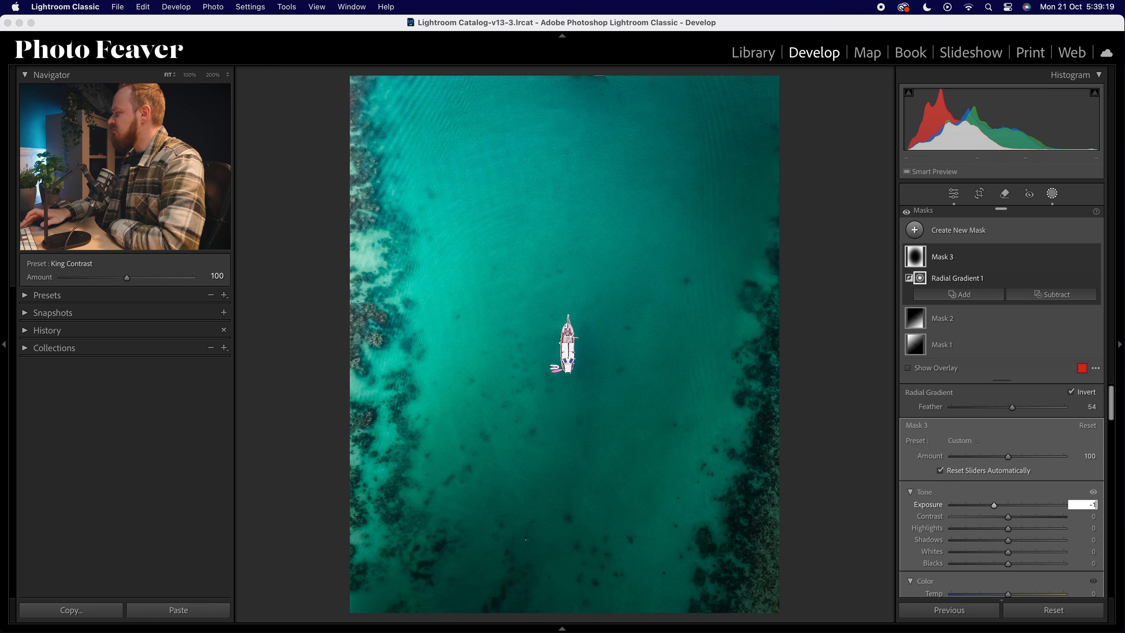
pyautogui.press('Return')
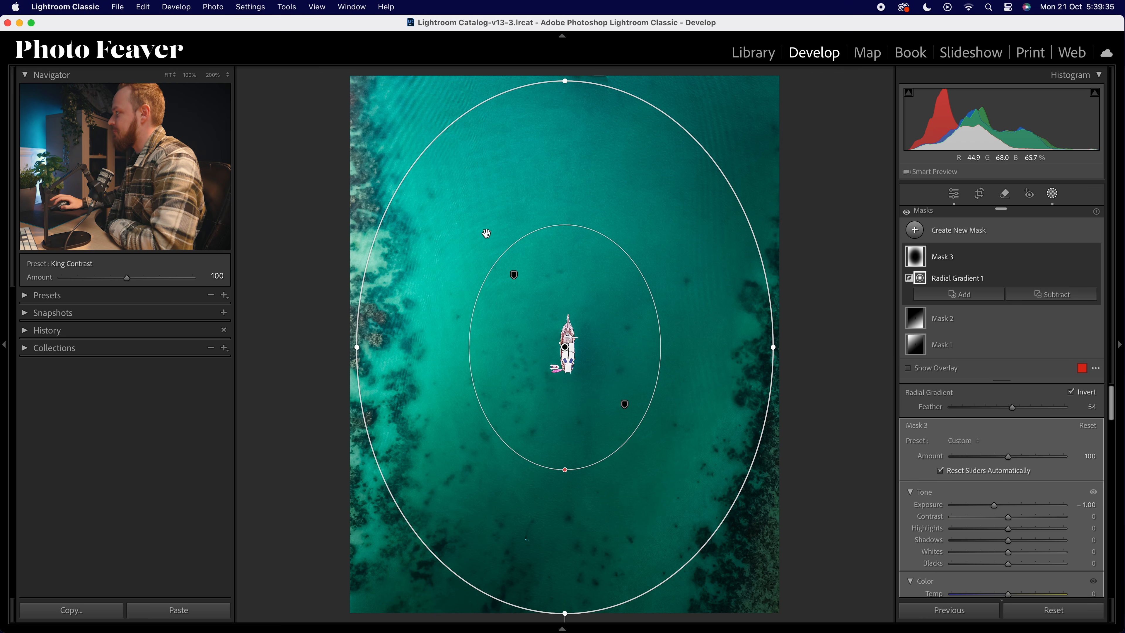
# Step: Add a tall radial gradient mask over the water up and left of the boat, with its feather at 100
pyautogui.click(915, 231)
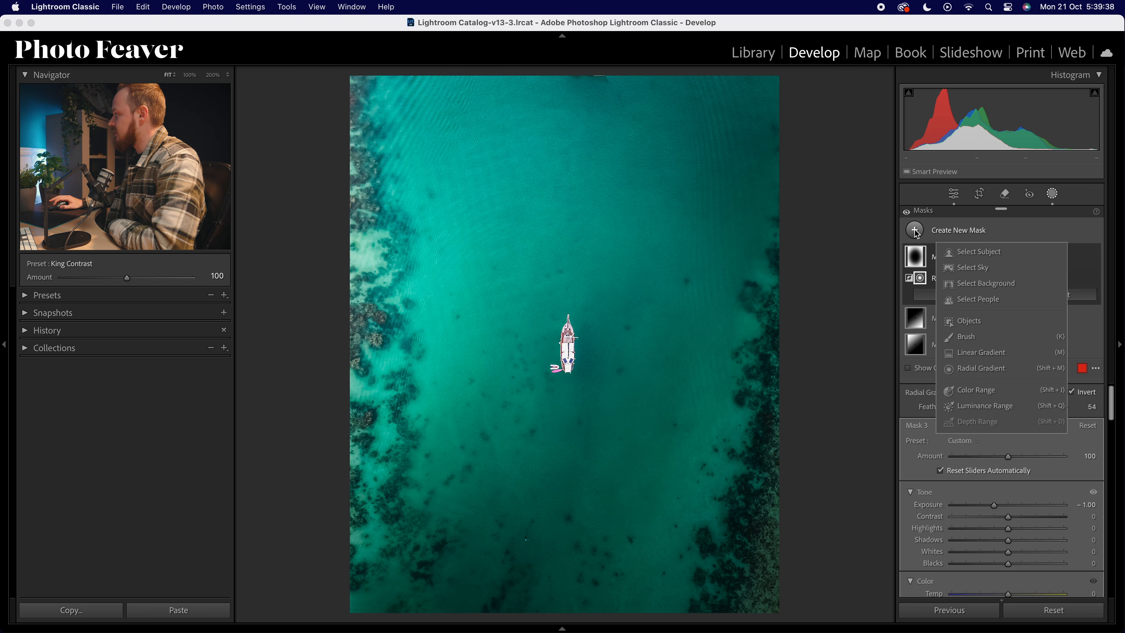
pyautogui.click(973, 369)
pyautogui.moveTo(487, 270); pyautogui.dragTo(620, 496)
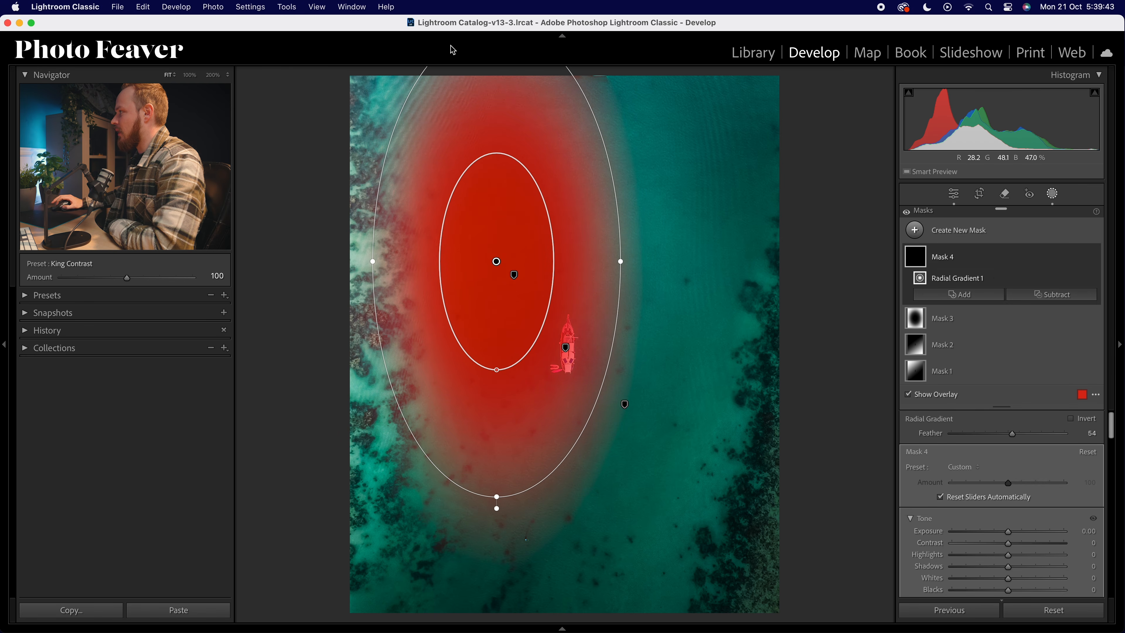
pyautogui.moveTo(498, 371); pyautogui.dragTo(509, 261)
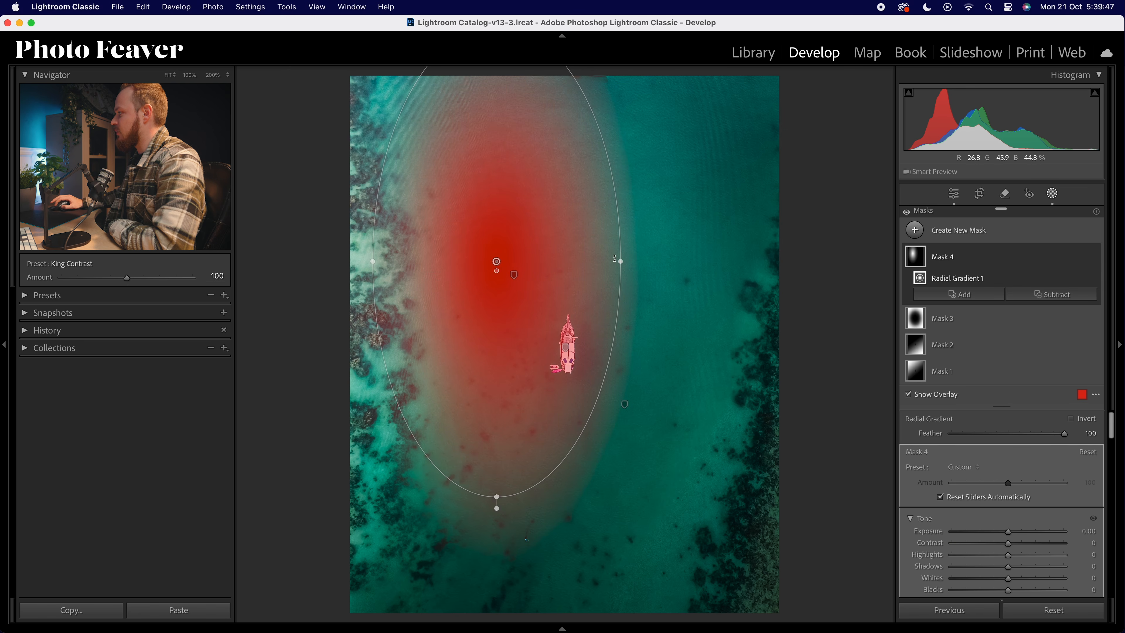
# Step: Tilt and move the new radial gradient so it runs from the photo's upper-left corner to the boat, and raise its exposure to 0.47
pyautogui.moveTo(640, 266); pyautogui.dragTo(605, 161)
pyautogui.moveTo(641, 389); pyautogui.dragTo(550, 352)
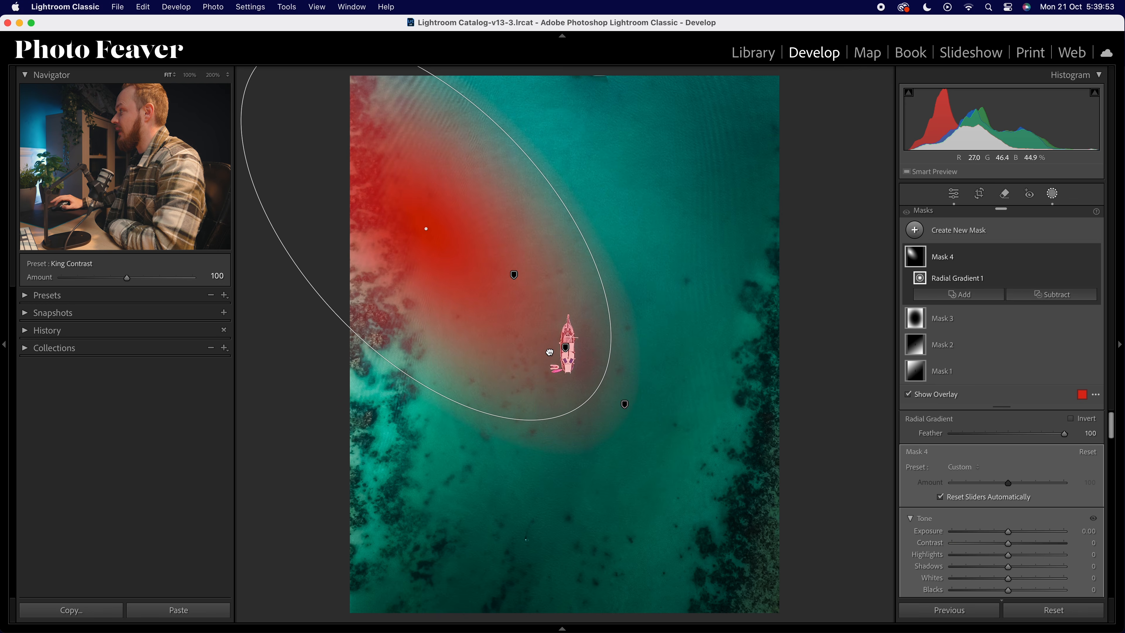
pyautogui.moveTo(520, 138); pyautogui.dragTo(520, 135)
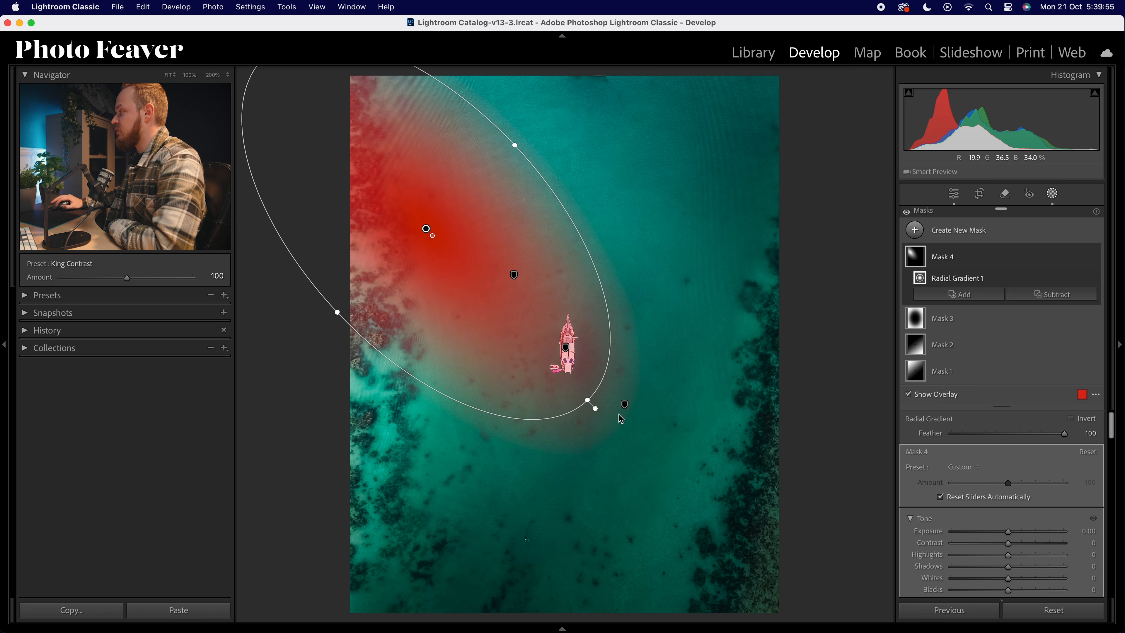
pyautogui.moveTo(596, 411); pyautogui.dragTo(618, 394)
pyautogui.moveTo(561, 326); pyautogui.dragTo(559, 336)
pyautogui.scroll(-2, 1049, 505)
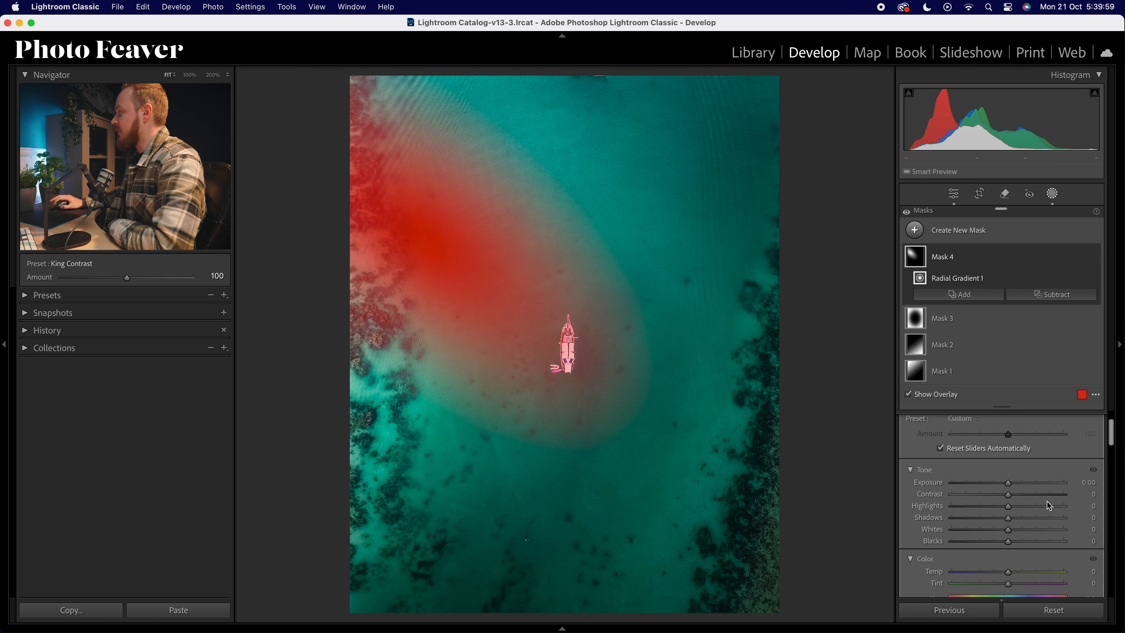
pyautogui.moveTo(1012, 487); pyautogui.dragTo(1017, 487)
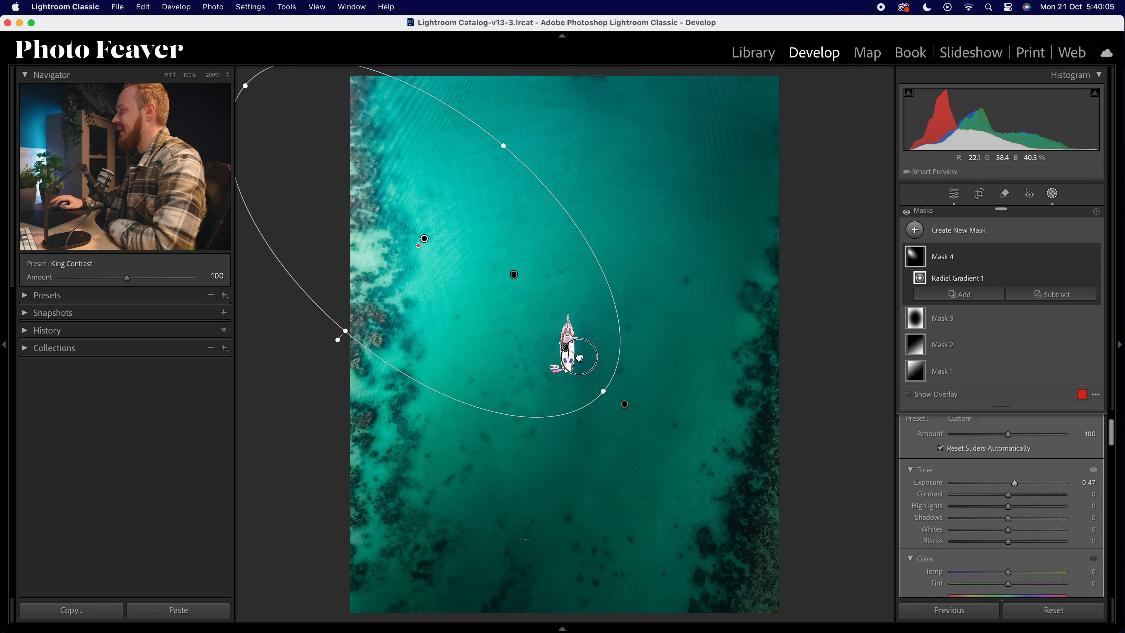
# Step: Shift the light-beam gradient's centre beyond the photo's left edge and stretch its lower end diagonally past the boat
pyautogui.moveTo(532, 332); pyautogui.dragTo(424, 256)
pyautogui.moveTo(474, 294); pyautogui.dragTo(625, 391)
pyautogui.moveTo(537, 362); pyautogui.dragTo(575, 384)
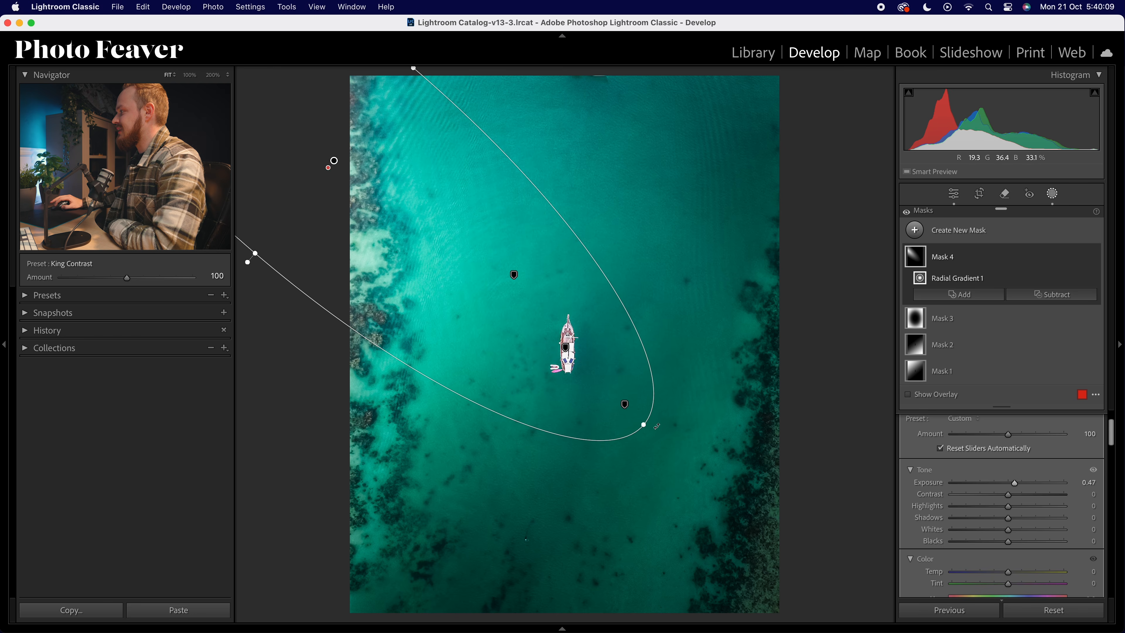
pyautogui.moveTo(659, 430); pyautogui.dragTo(667, 417)
pyautogui.moveTo(603, 375); pyautogui.dragTo(602, 384)
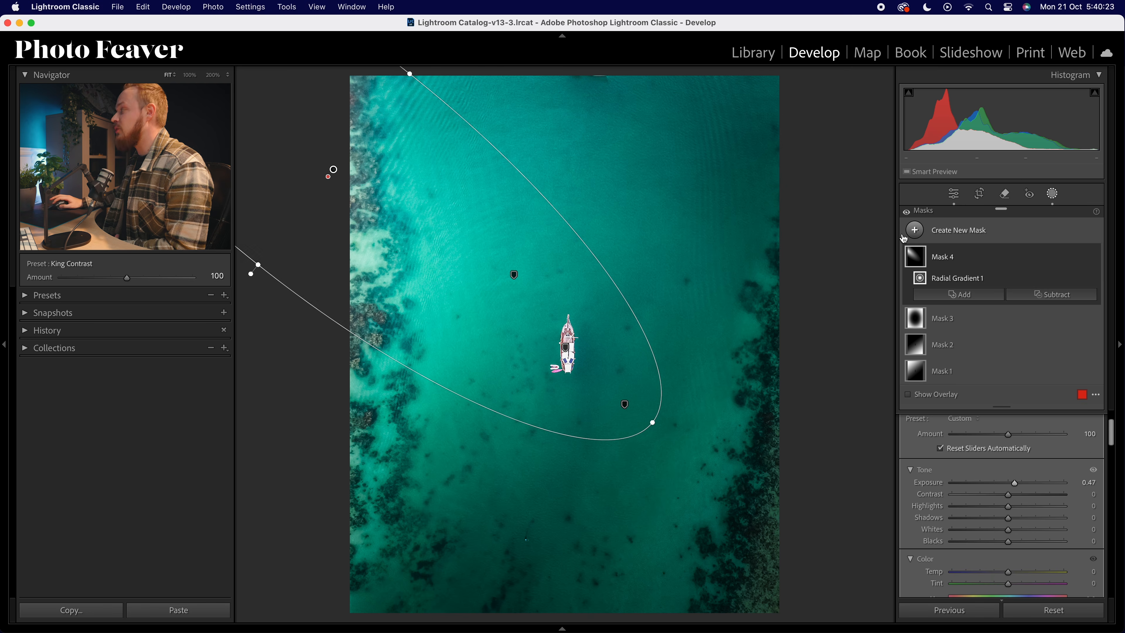
# Step: Create a Select Subject mask of the boat and invert it to cover all the water
pyautogui.click(916, 231)
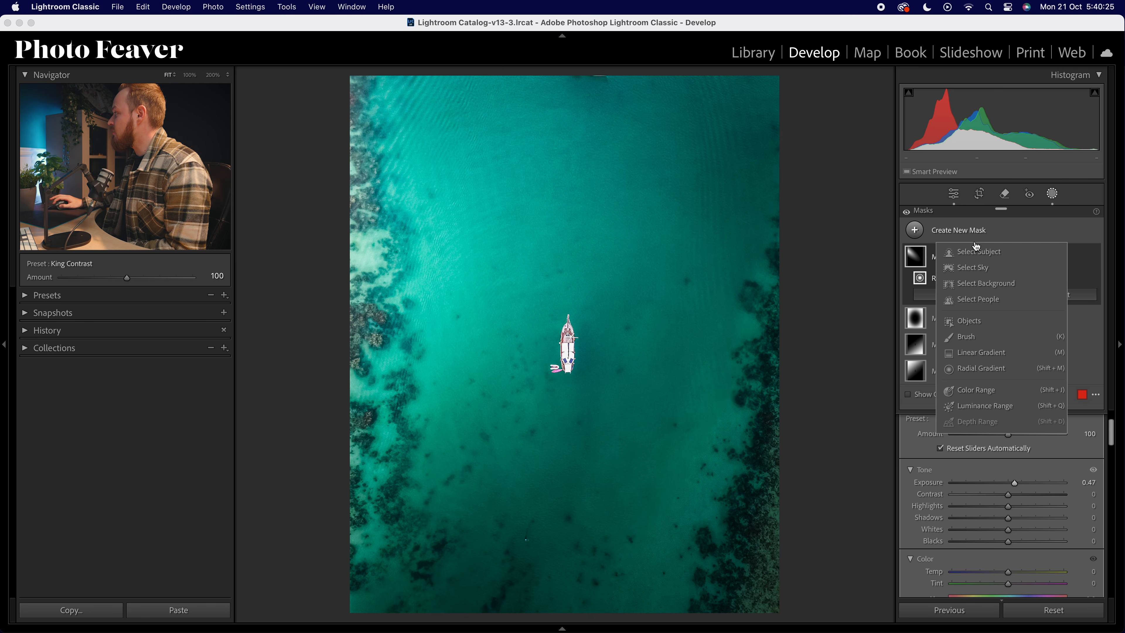
pyautogui.click(977, 255)
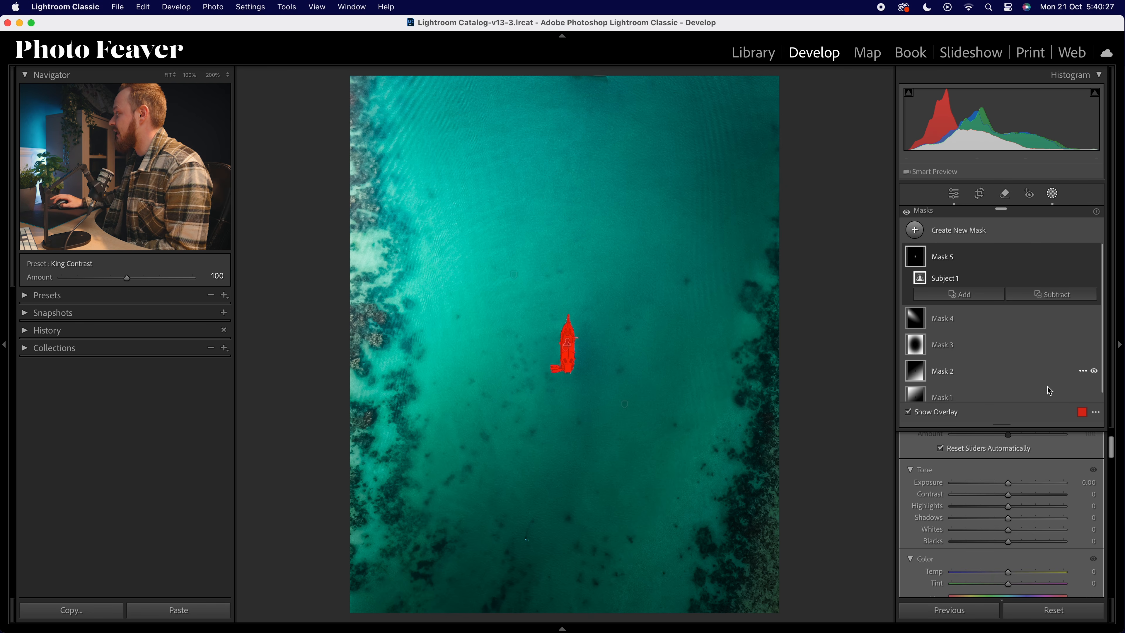
pyautogui.scroll(2, 1076, 465)
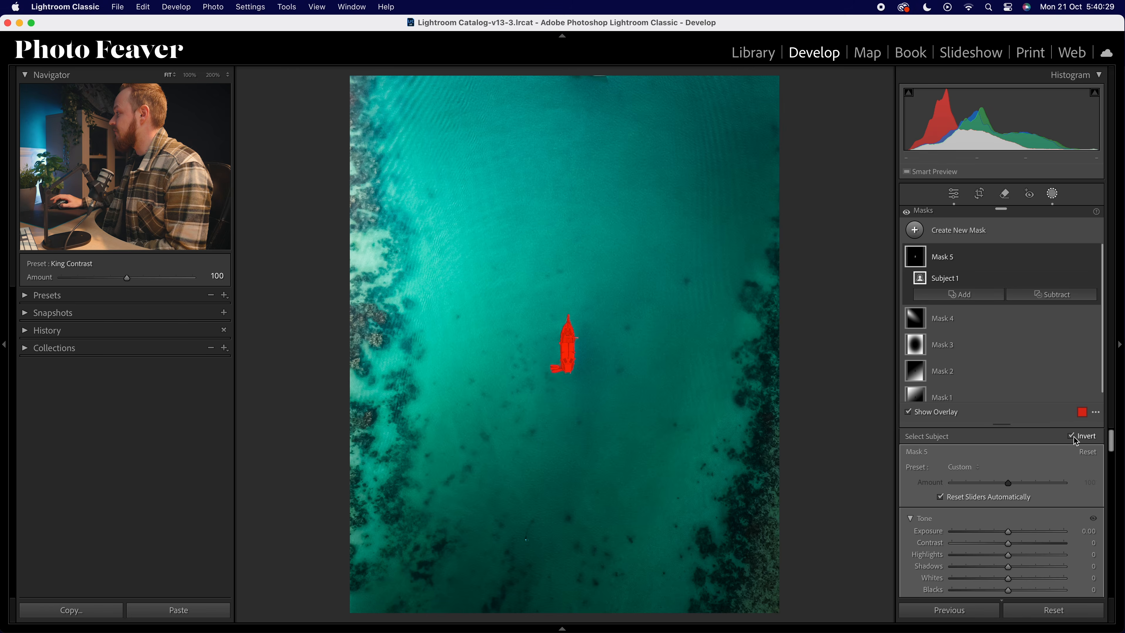
pyautogui.click(1073, 438)
# Step: Set the water mask's hue to 25.0 and its saturation to -30
pyautogui.scroll(-5, 1014, 535)
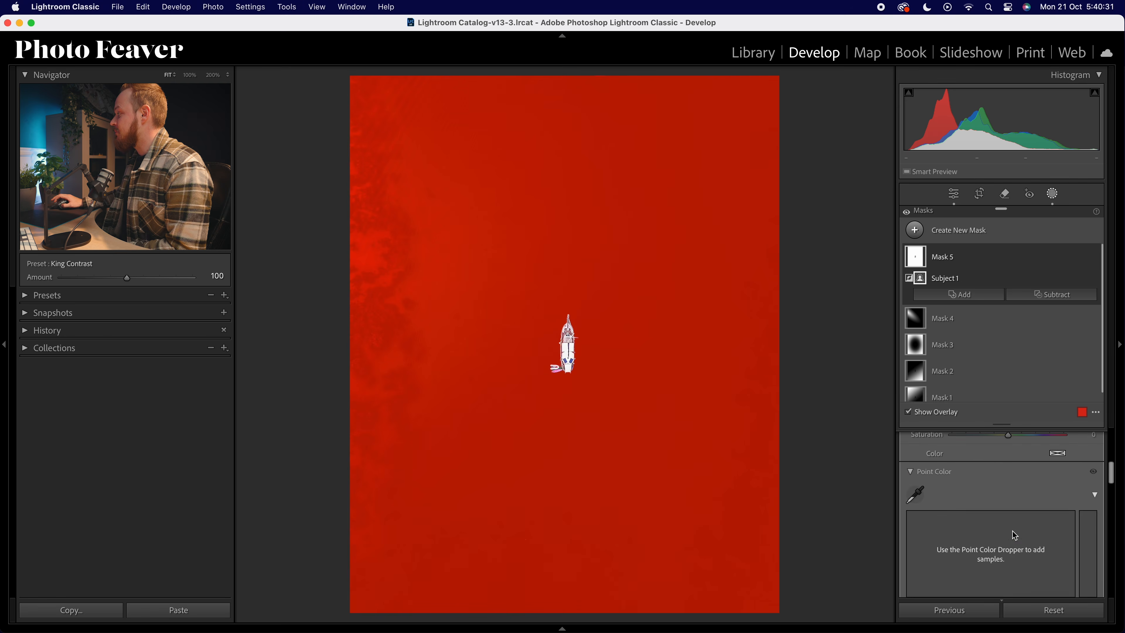
pyautogui.moveTo(1010, 547); pyautogui.dragTo(1008, 543)
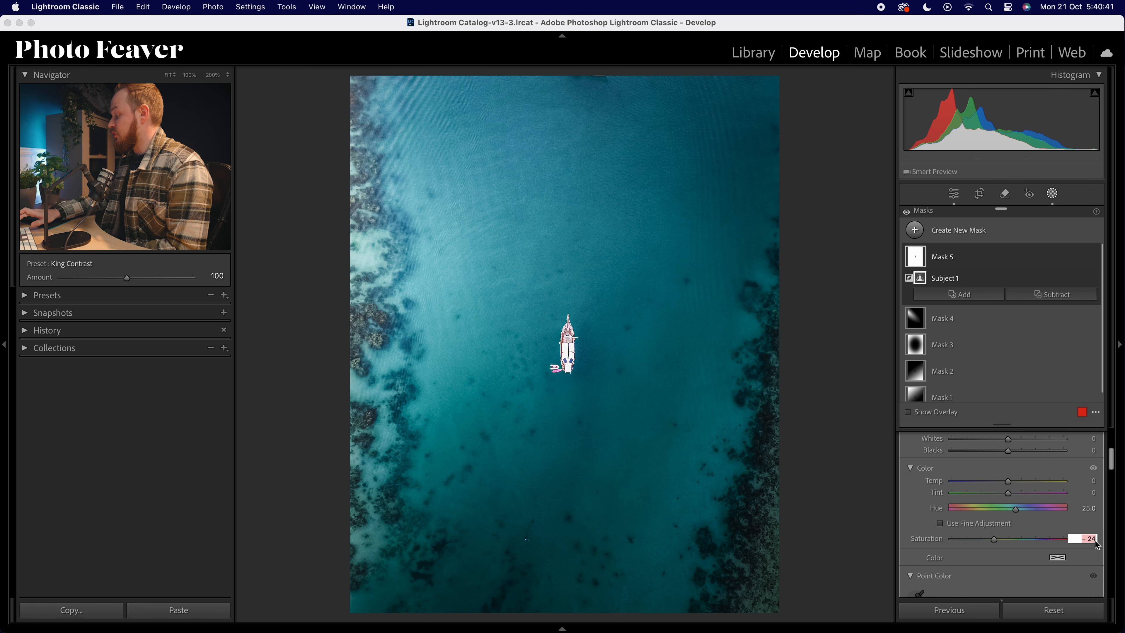
pyautogui.write('-30')
pyautogui.press('Return')
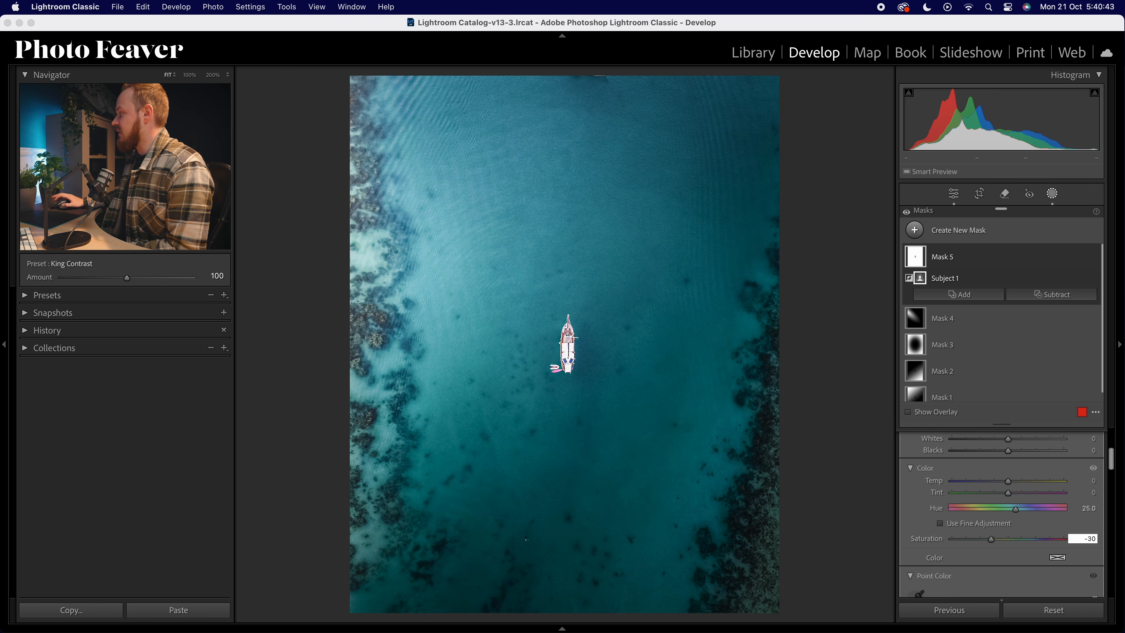